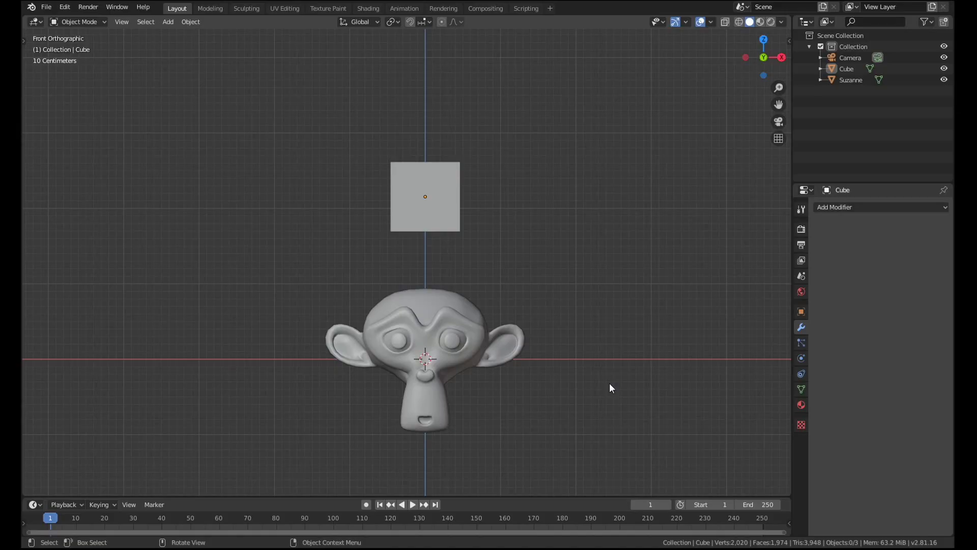
Step: Add a Boolean modifier to Suzanne with the Cube picked as the cutting object
{"action": "left_click", "coordinate": [515, 346]}
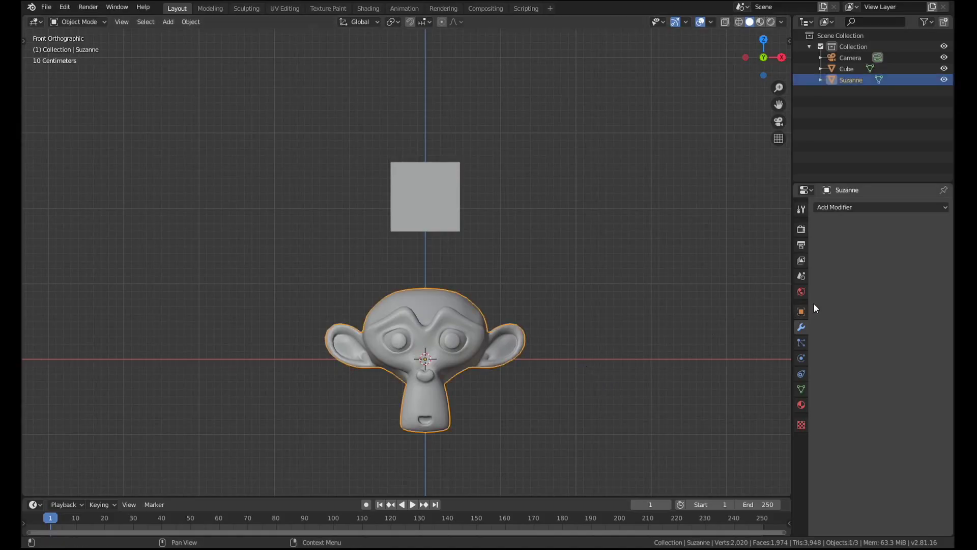
{"action": "left_click", "coordinate": [862, 213]}
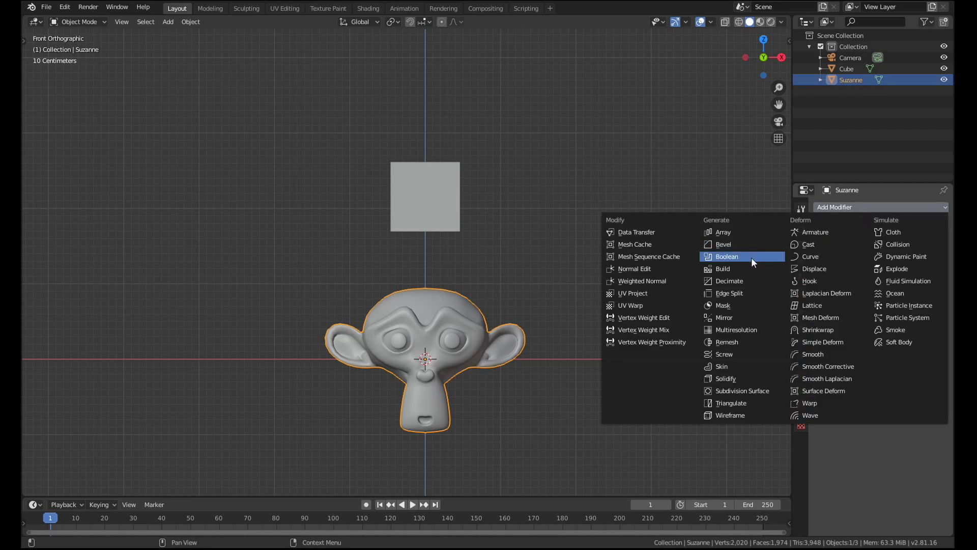
{"action": "left_click", "coordinate": [717, 245]}
{"action": "left_click", "coordinate": [941, 268]}
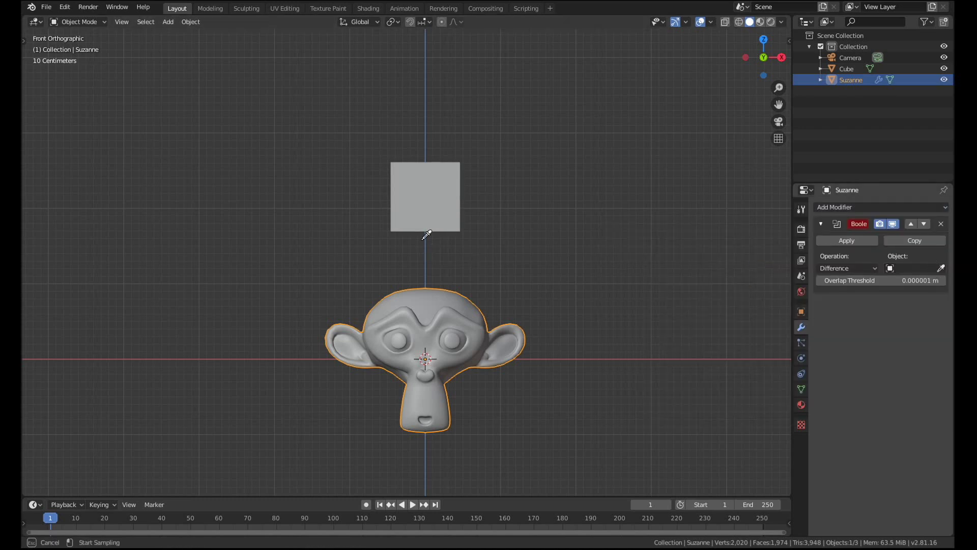
{"action": "left_click", "coordinate": [446, 193]}
Step: Move the Cube 1.15 m down along Z so it sinks into Suzanne's head
{"action": "middle_click_drag", "start_coordinate": [455, 277], "coordinate": [447, 235]}
{"action": "left_click", "coordinate": [447, 234]}
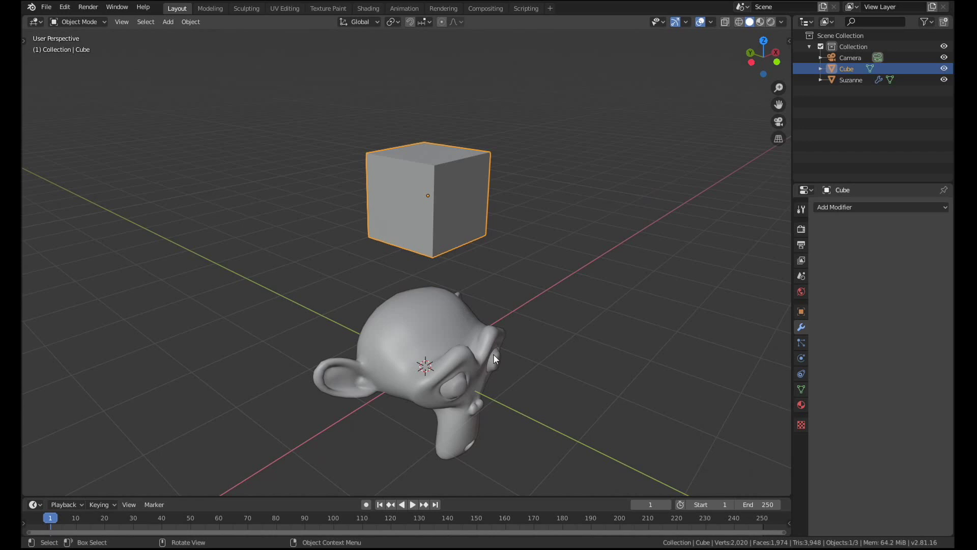
{"action": "key", "text": "g"}
{"action": "key", "text": "z"}
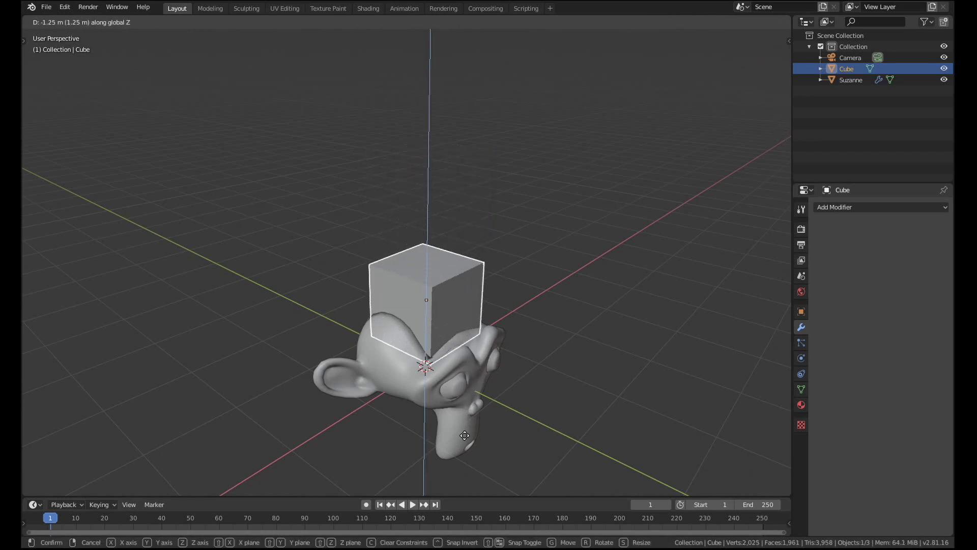
{"action": "left_click", "coordinate": [462, 428]}
{"action": "middle_click_drag", "start_coordinate": [463, 427], "coordinate": [406, 298]}
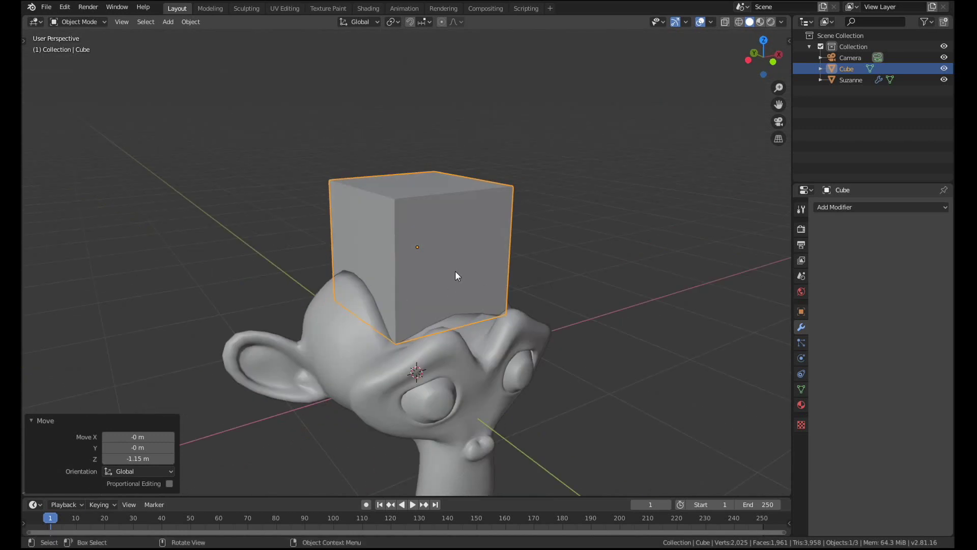
{"action": "middle_click_drag", "start_coordinate": [472, 423], "coordinate": [470, 410]}
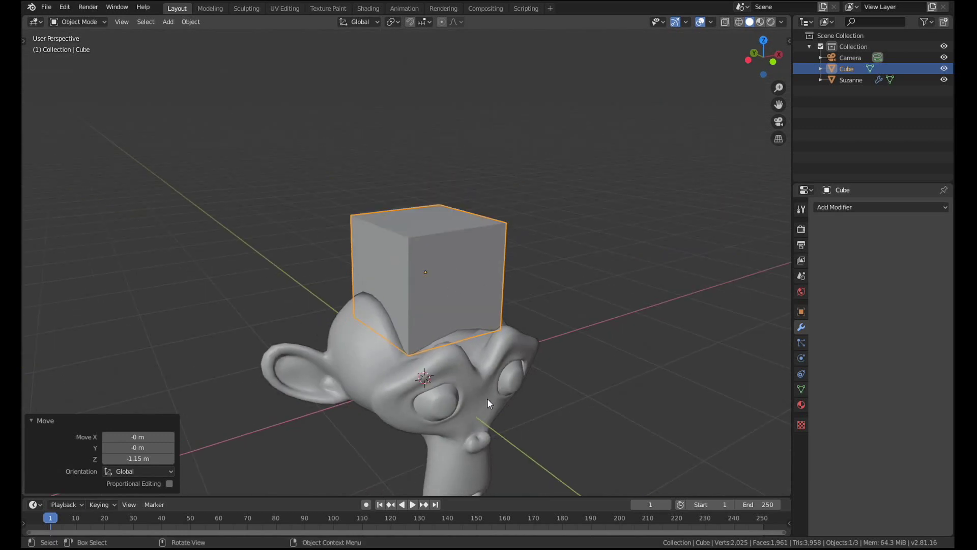
{"action": "middle_click_drag", "start_coordinate": [497, 399], "coordinate": [442, 347], "text": "shift"}
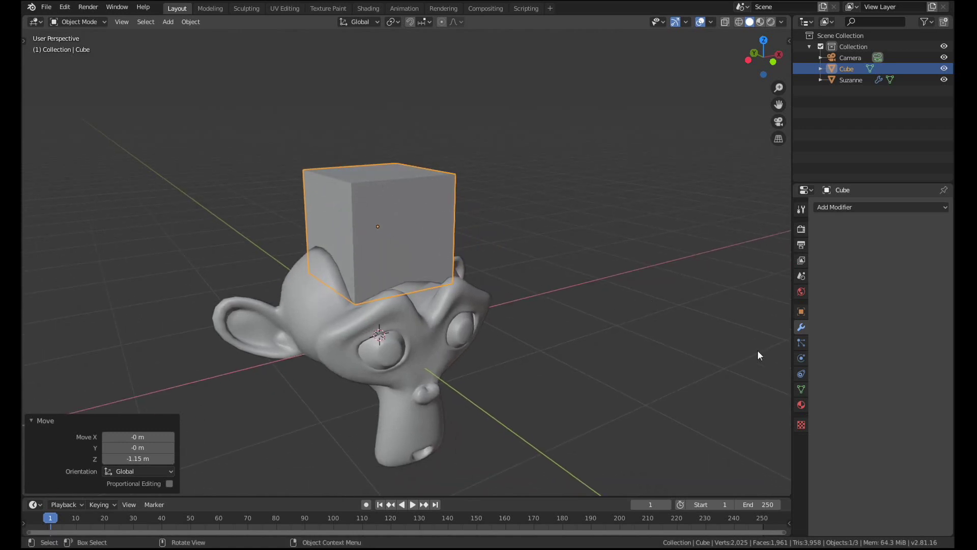
Step: Set the Cube's viewport Display As to Bounds, revealing the cut in Suzanne's head
{"action": "left_click", "coordinate": [800, 312]}
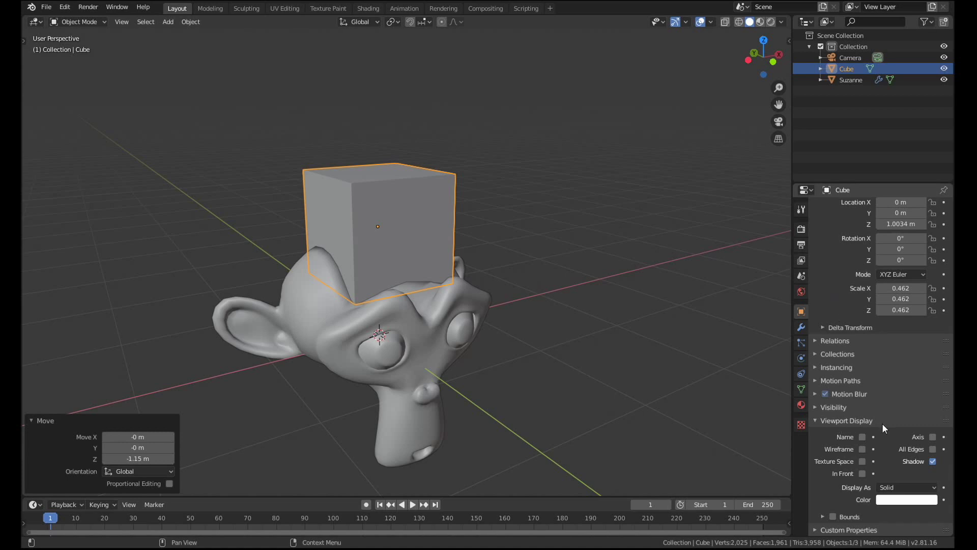
{"action": "left_click", "coordinate": [893, 489]}
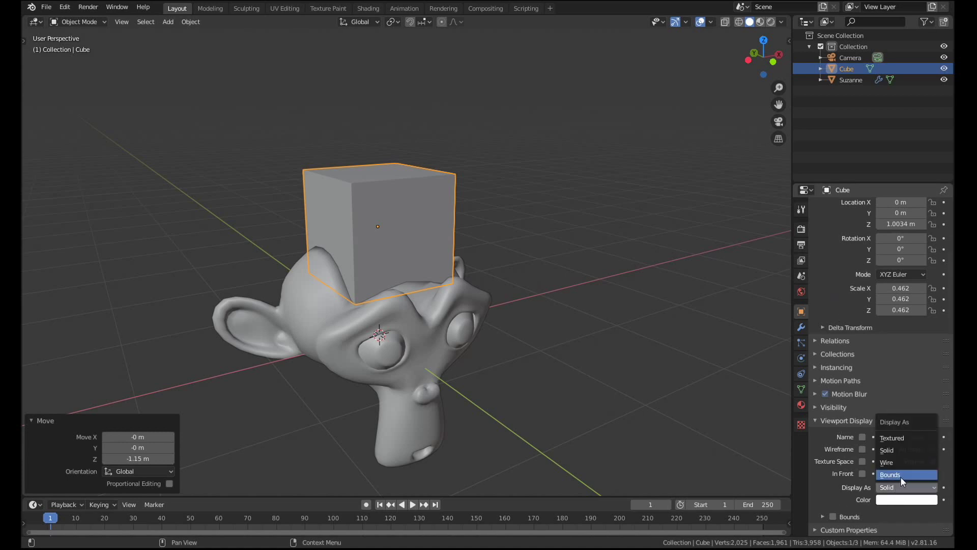
{"action": "left_click", "coordinate": [891, 474]}
{"action": "middle_click_drag", "start_coordinate": [535, 274], "coordinate": [510, 279]}
{"action": "scroll", "coordinate": [370, 286], "scroll_direction": "up", "scroll_amount": 2}
{"action": "middle_click_drag", "start_coordinate": [498, 237], "coordinate": [449, 258]}
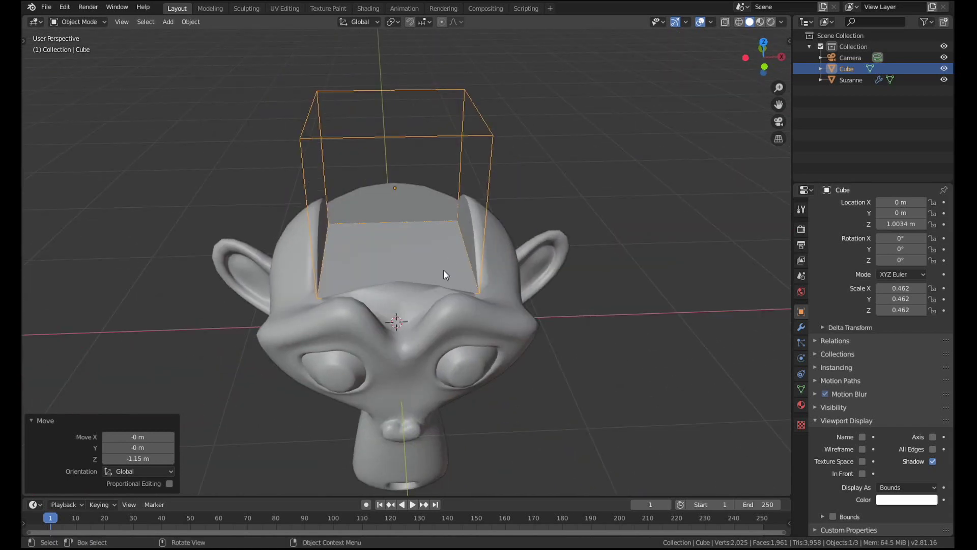
Step: Stretch the cutter cube along the X axis by a factor of 3.645
{"action": "key", "text": "g"}
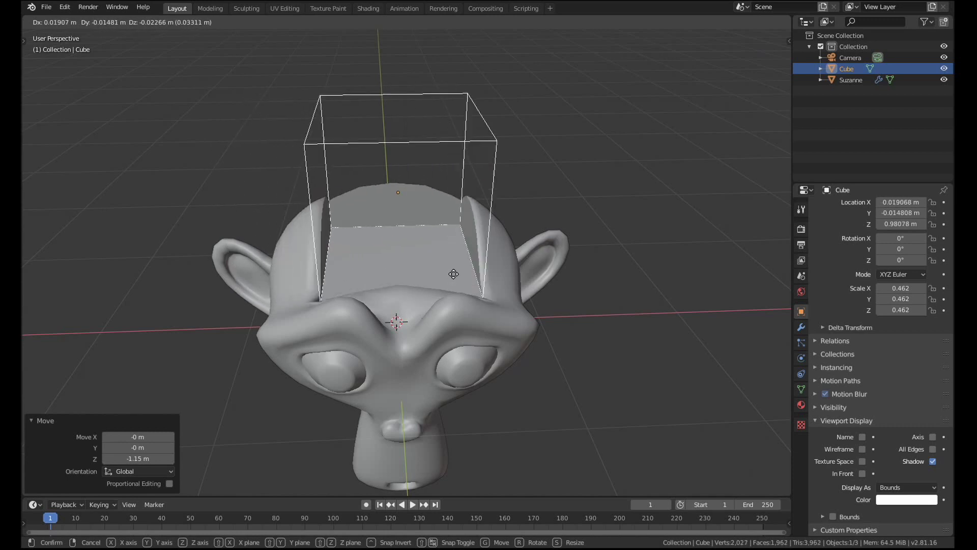
{"action": "key", "text": "Escape"}
{"action": "key", "text": "s"}
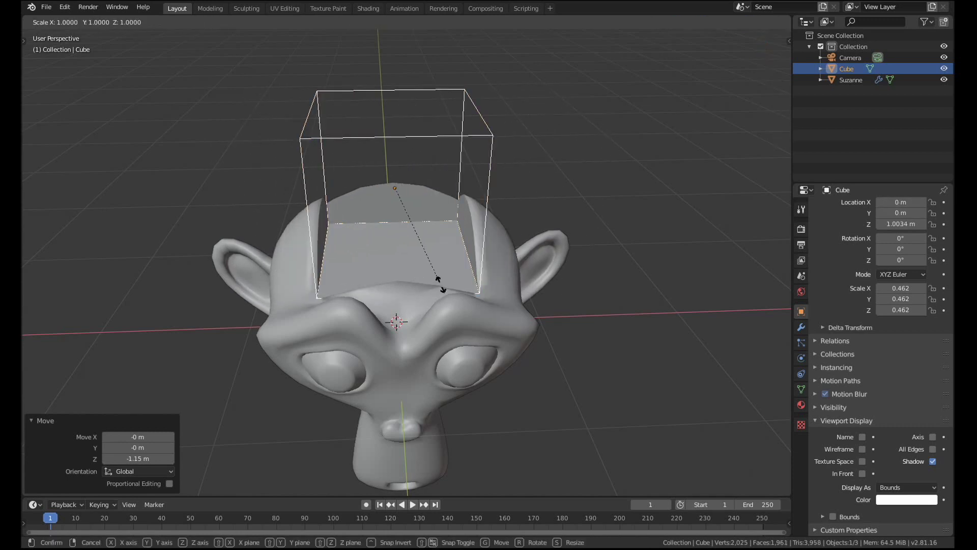
{"action": "key", "text": "x"}
{"action": "left_click", "coordinate": [772, 281]}
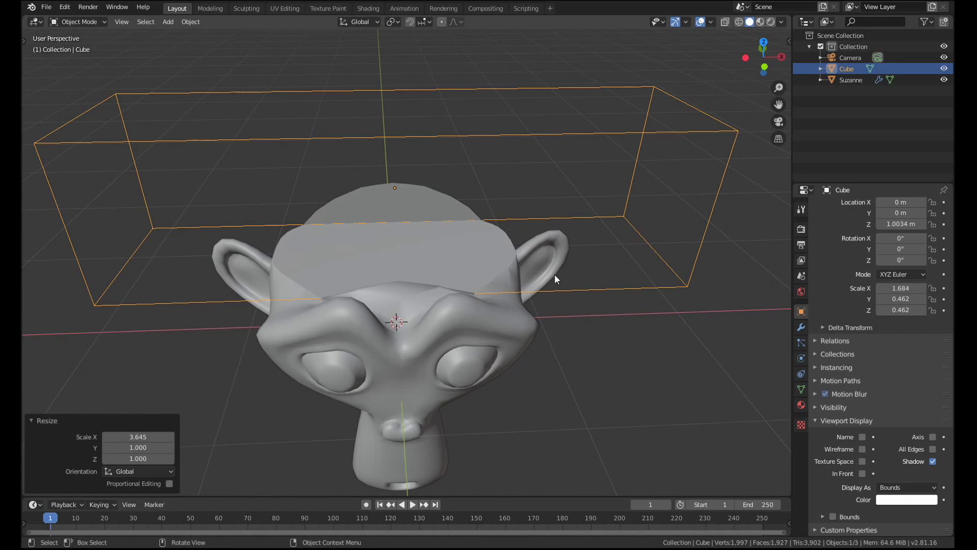
Step: Lower the stretched cutter cube vertically along Z
{"action": "middle_click_drag", "start_coordinate": [555, 273], "coordinate": [480, 292]}
{"action": "scroll", "coordinate": [480, 291], "scroll_direction": "up", "scroll_amount": 2}
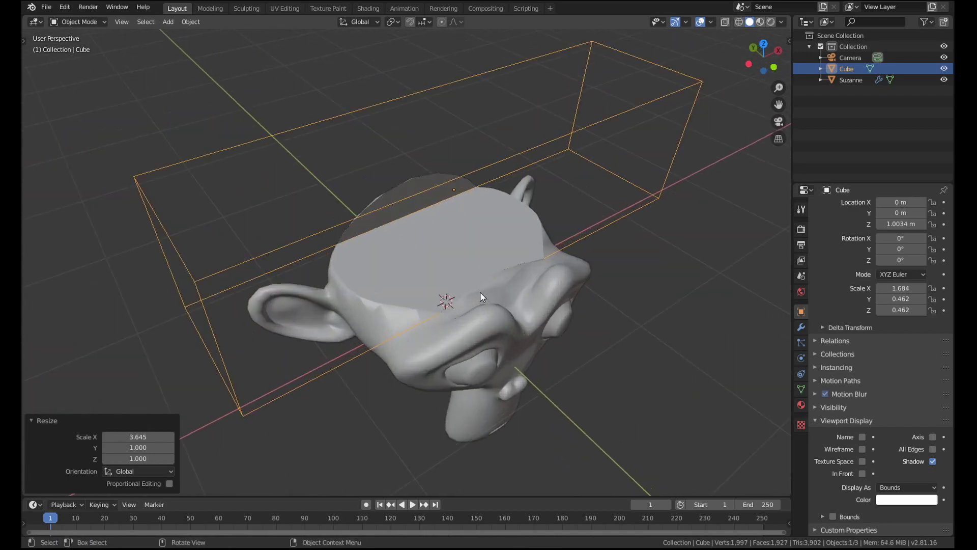
{"action": "key", "text": "g"}
{"action": "key", "text": "z"}
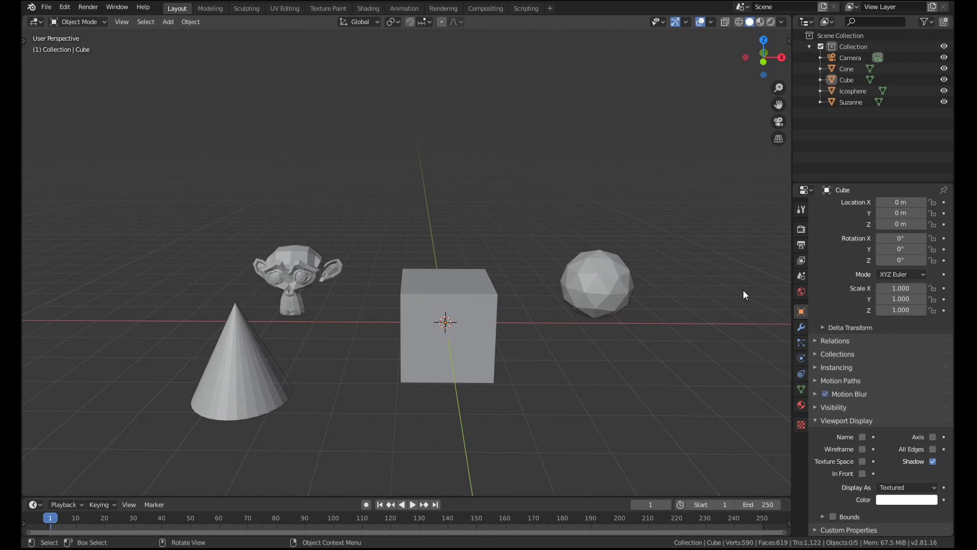
Step: Select Suzanne and frame the view on her with numpad period
{"action": "middle_click_drag", "start_coordinate": [282, 301], "coordinate": [305, 340]}
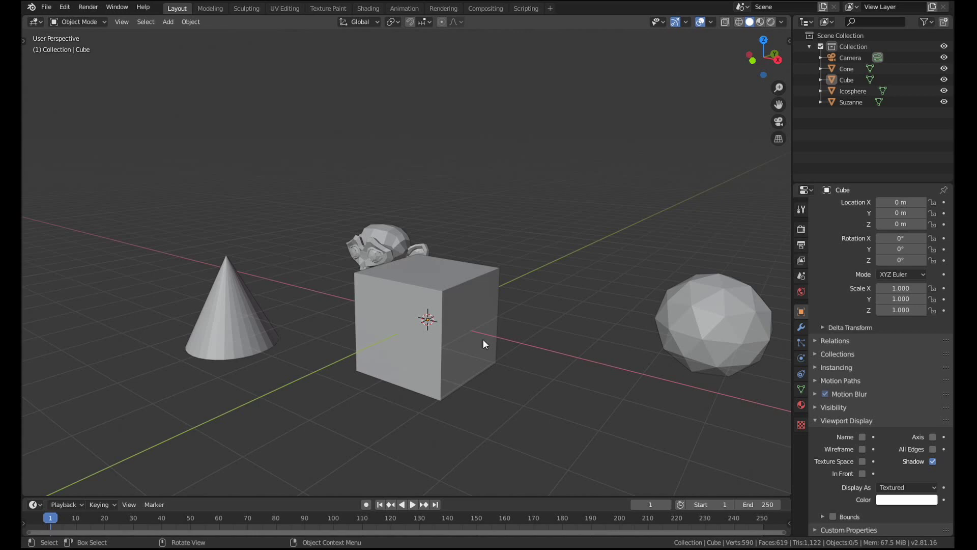
{"action": "middle_click_drag", "start_coordinate": [483, 339], "coordinate": [442, 347]}
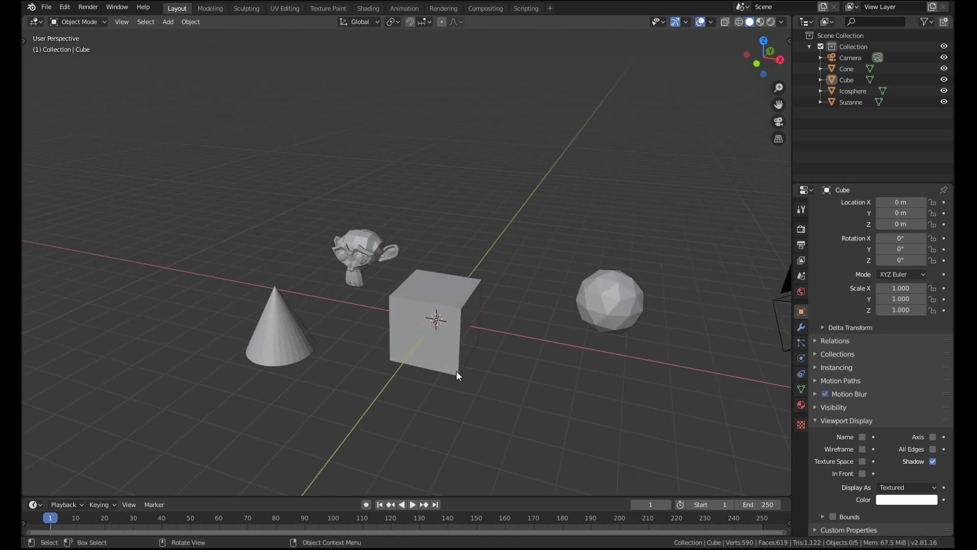
{"action": "left_click", "coordinate": [378, 265]}
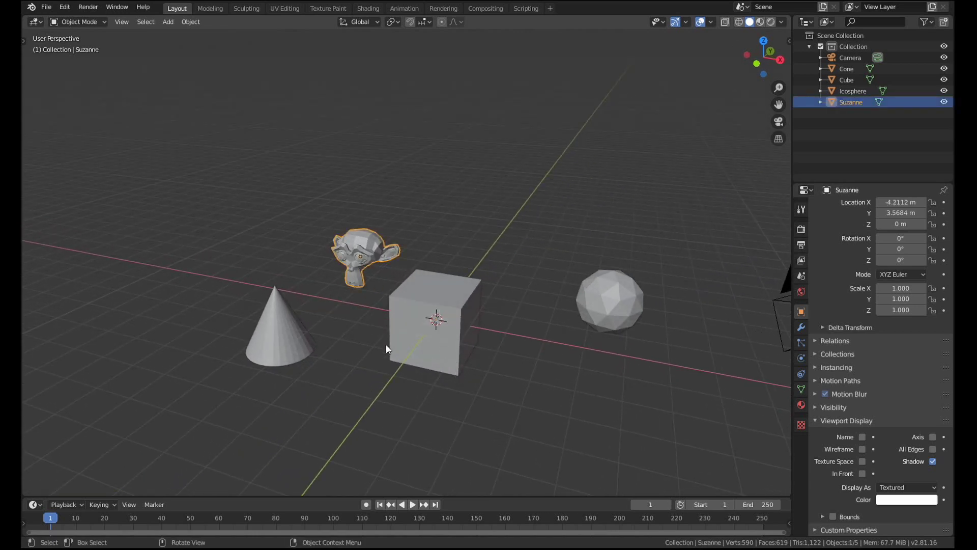
{"action": "key", "text": "KP_Decimal"}
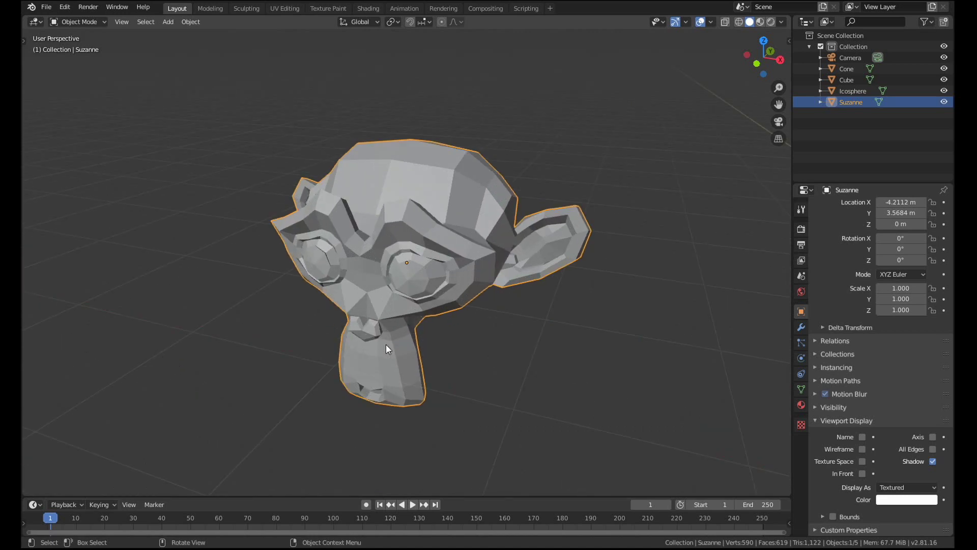
{"action": "scroll", "coordinate": [302, 316], "scroll_direction": "down", "scroll_amount": 3}
{"action": "middle_click_drag", "start_coordinate": [303, 316], "coordinate": [760, 333]}
{"action": "middle_click_drag", "start_coordinate": [522, 336], "coordinate": [609, 319]}
Step: Select the icosphere and frame the view on it
{"action": "left_click", "coordinate": [278, 185]}
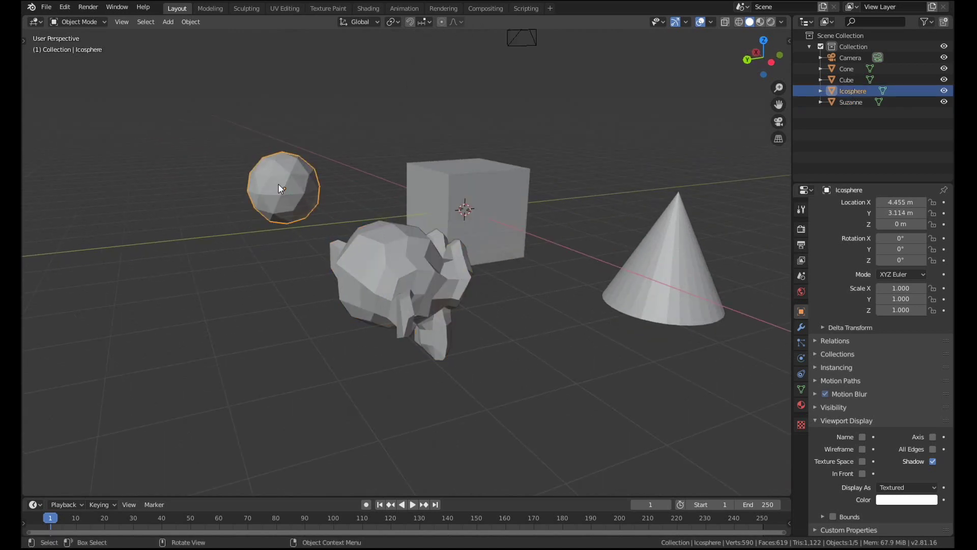
{"action": "key", "text": "KP_Decimal"}
{"action": "middle_click_drag", "start_coordinate": [275, 186], "coordinate": [365, 260]}
{"action": "scroll", "coordinate": [560, 191], "scroll_direction": "down", "scroll_amount": 4}
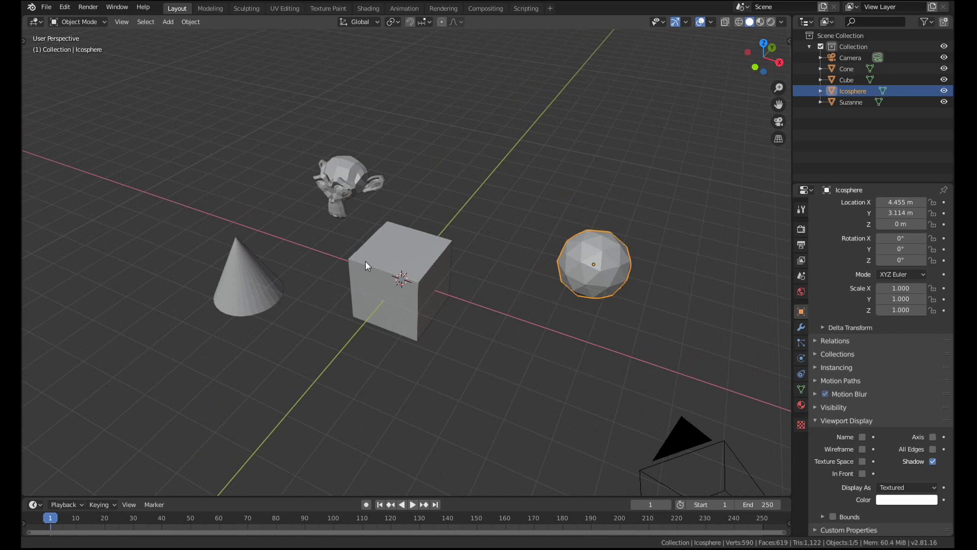
{"action": "scroll", "coordinate": [365, 261], "scroll_direction": "up", "scroll_amount": 1}
Step: Isolate Suzanne in local view, then exit local view to show all objects
{"action": "left_click", "coordinate": [351, 161]}
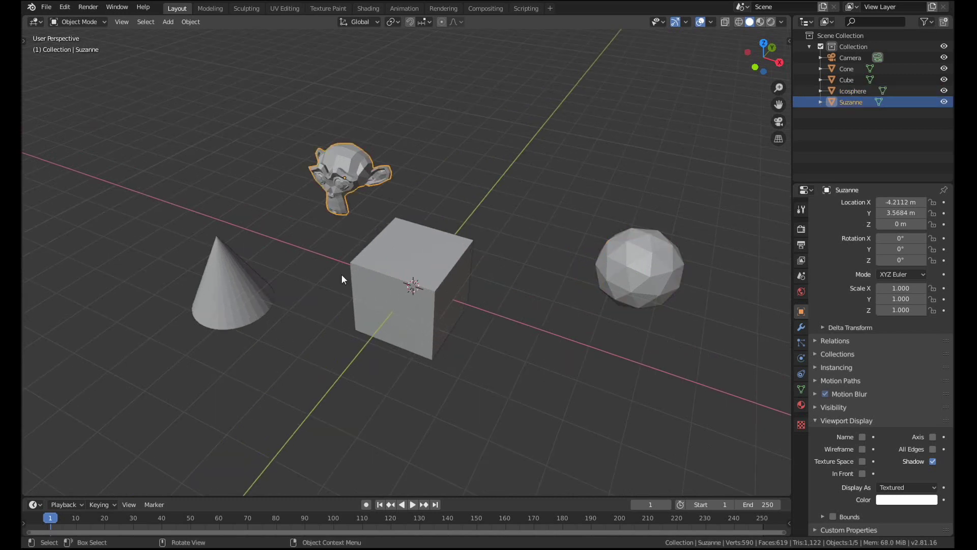
{"action": "key", "text": "KP_Divide"}
{"action": "scroll", "coordinate": [341, 274], "scroll_direction": "down", "scroll_amount": 3}
{"action": "scroll", "coordinate": [341, 274], "scroll_direction": "up", "scroll_amount": 2}
{"action": "middle_click_drag", "start_coordinate": [341, 274], "coordinate": [480, 251]}
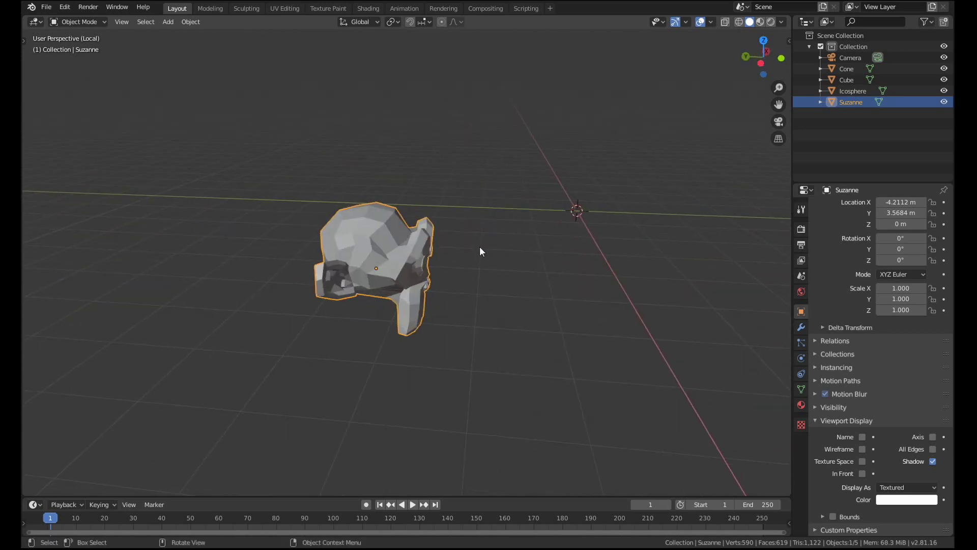
{"action": "key", "text": "KP_Divide"}
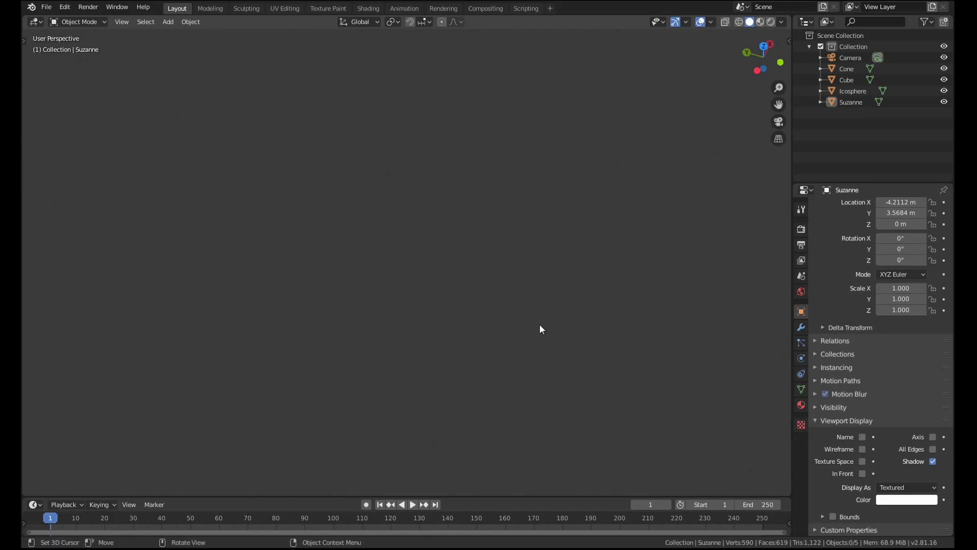
Step: Recenter the view on the scene, then move the 3D cursor and reset it to the origin
{"action": "middle_click_drag", "start_coordinate": [539, 325], "coordinate": [425, 332]}
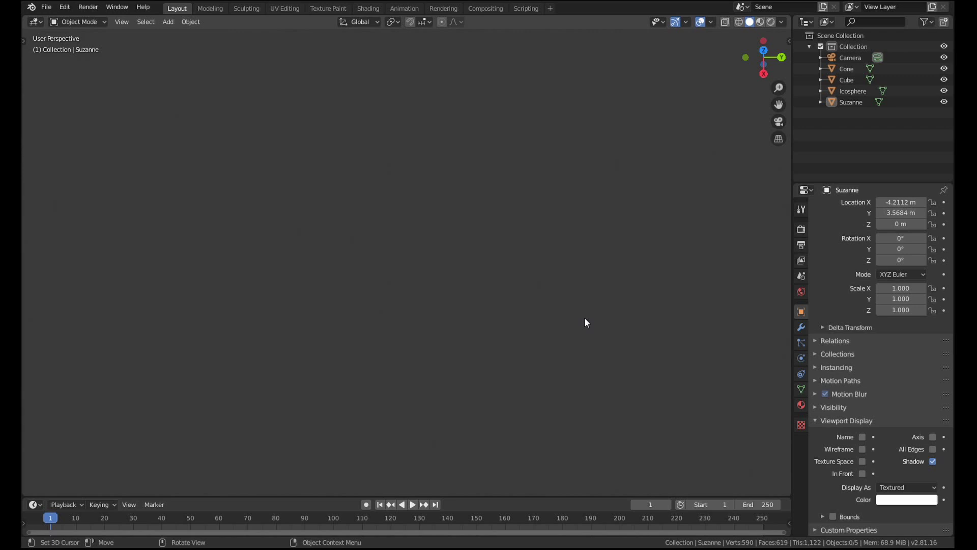
{"action": "key", "text": "shift"}
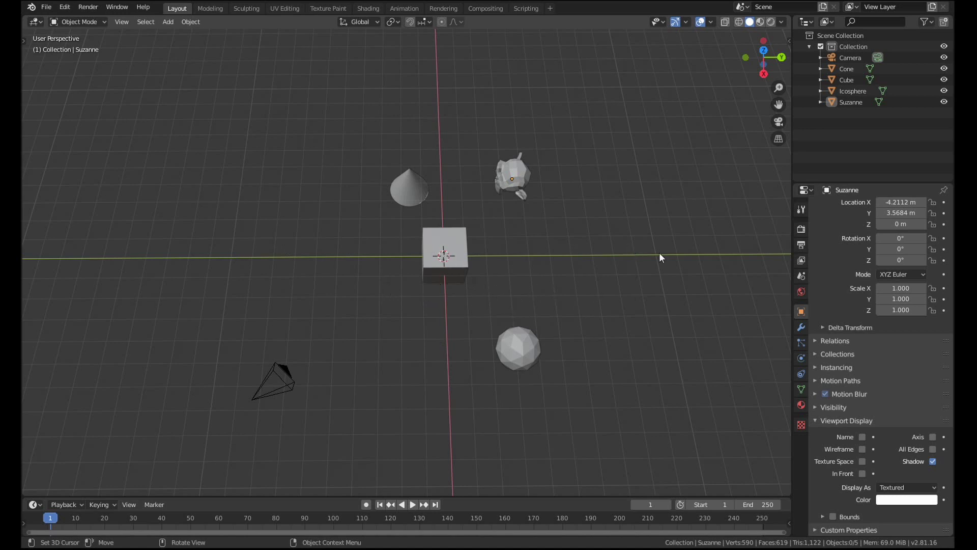
{"action": "right_click", "coordinate": [655, 110], "text": "shift"}
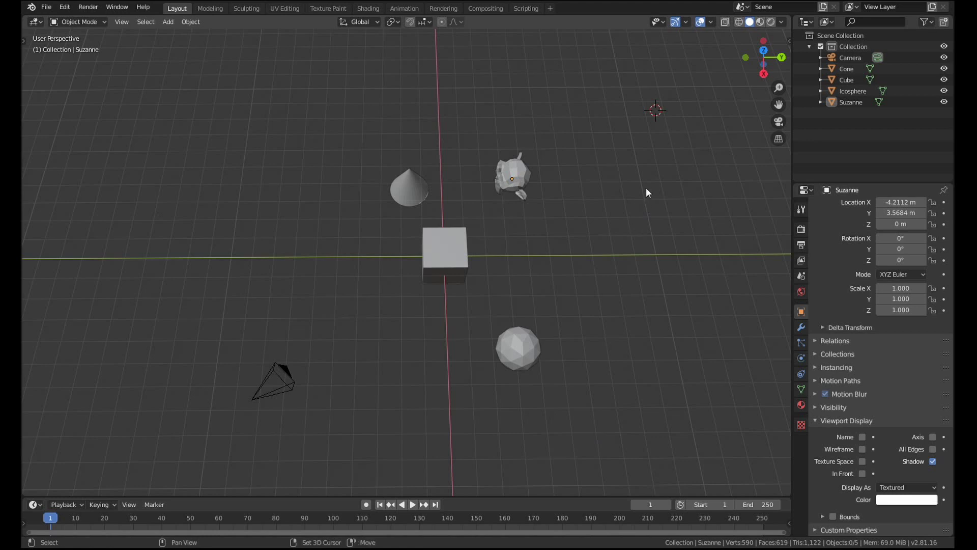
{"action": "key", "text": "shift+c"}
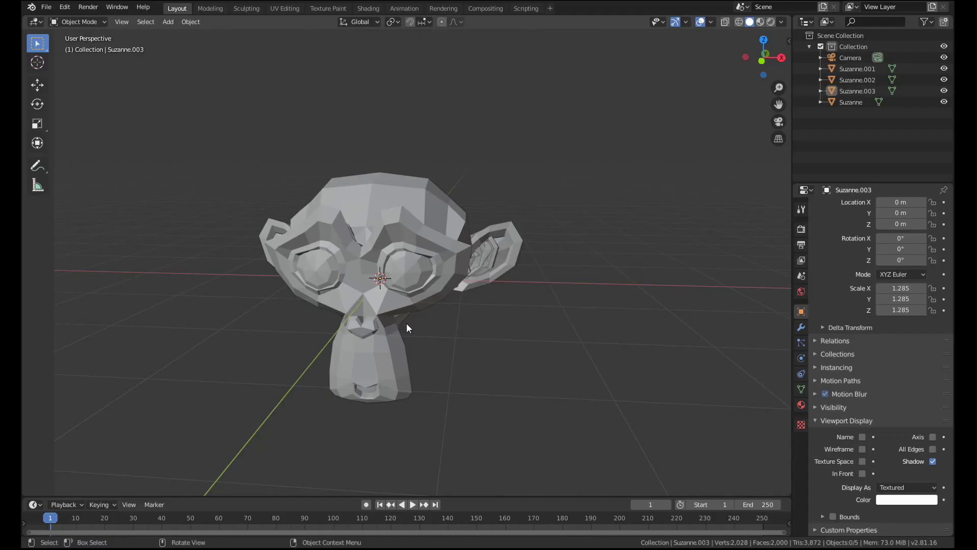
Step: Switch to wireframe shading and cycle selection through the overlapping Suzanne copies to Suzanne.002
{"action": "key", "text": "z"}
{"action": "left_click", "coordinate": [345, 328]}
{"action": "left_click", "coordinate": [419, 227]}
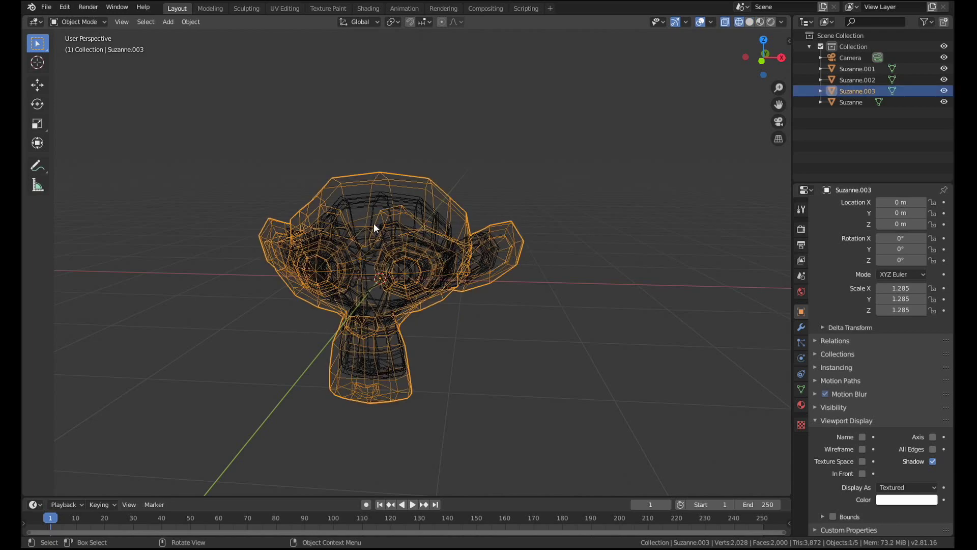
{"action": "left_click", "coordinate": [374, 223]}
{"action": "left_click", "coordinate": [429, 206]}
Step: Alt-click the stacked copies and choose Suzanne.002 from the Select Menu
{"action": "middle_click_drag", "start_coordinate": [335, 260], "coordinate": [394, 264]}
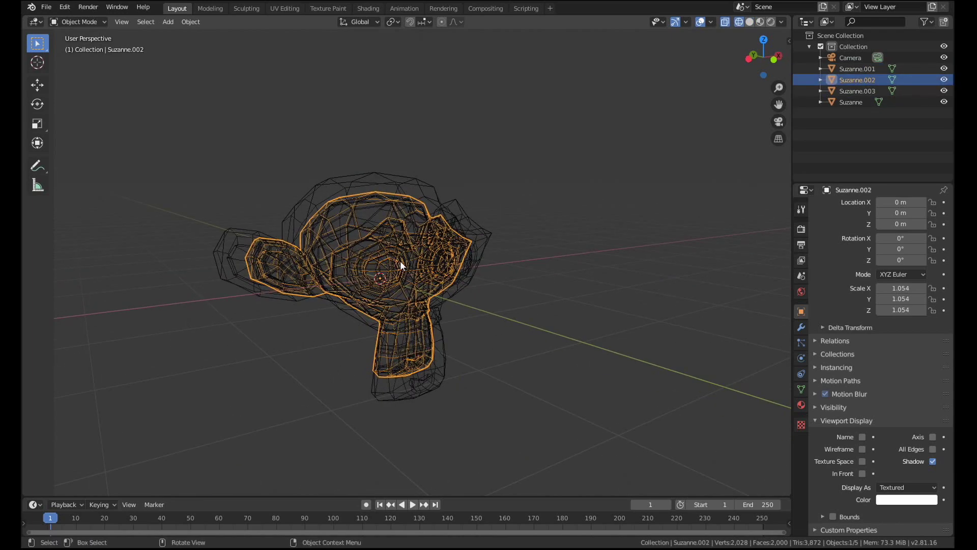
{"action": "scroll", "coordinate": [401, 262], "scroll_direction": "up", "scroll_amount": 2}
{"action": "key", "text": "alt"}
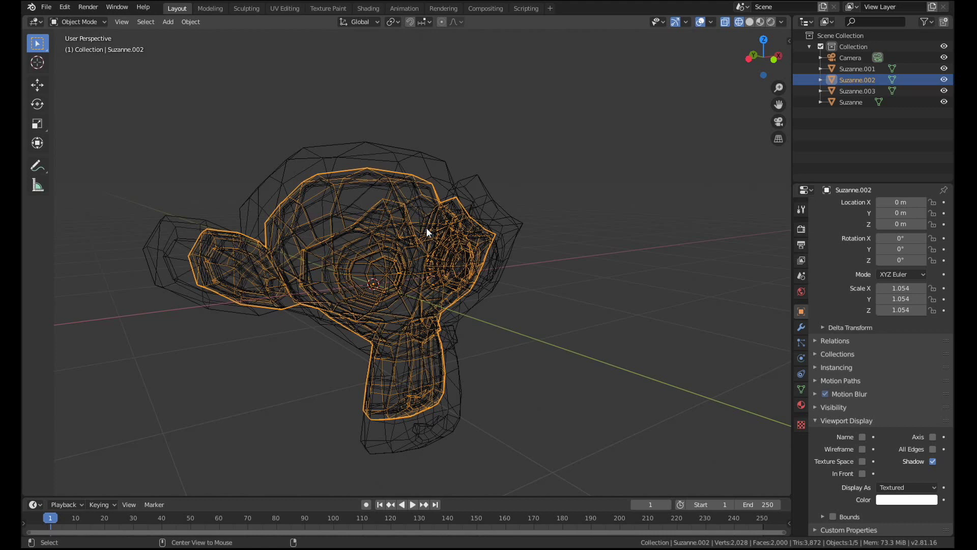
{"action": "left_click", "coordinate": [415, 240], "text": "alt"}
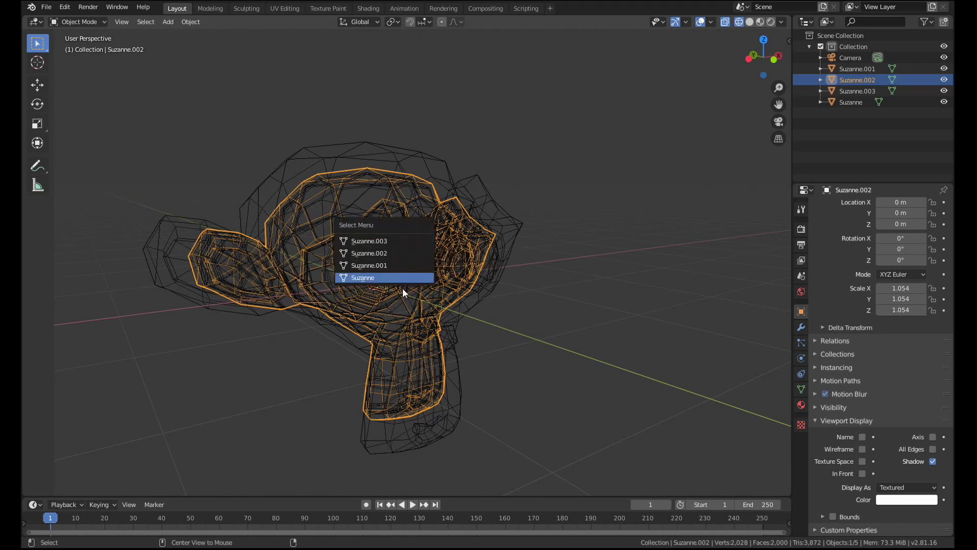
{"action": "left_click", "coordinate": [380, 255]}
{"action": "scroll", "coordinate": [437, 361], "scroll_direction": "down", "scroll_amount": 2}
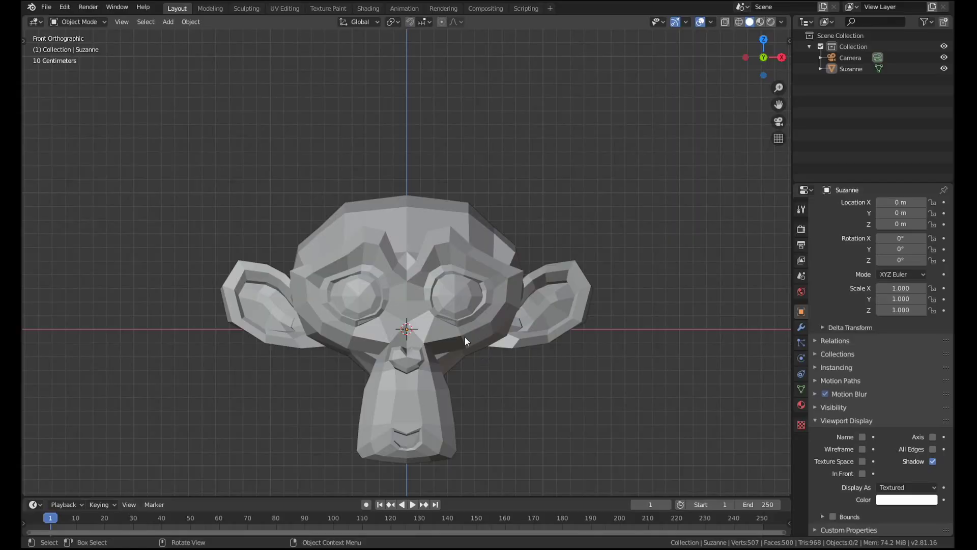
Step: In Edit Mode, bisect Suzanne's mesh diagonally with plane normal X -0.704, Z 0.711
{"action": "left_click", "coordinate": [420, 309]}
{"action": "key", "text": "Tab"}
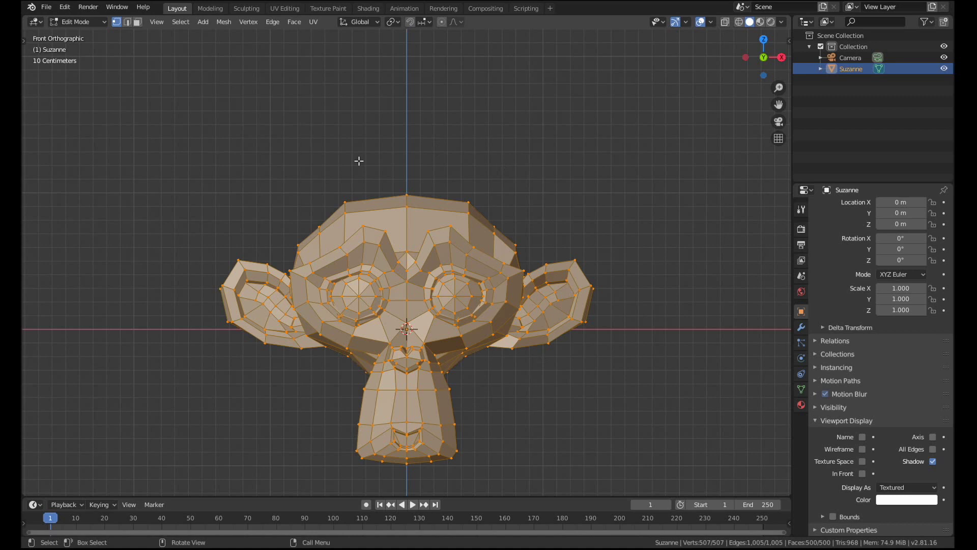
{"action": "key", "text": "F3"}
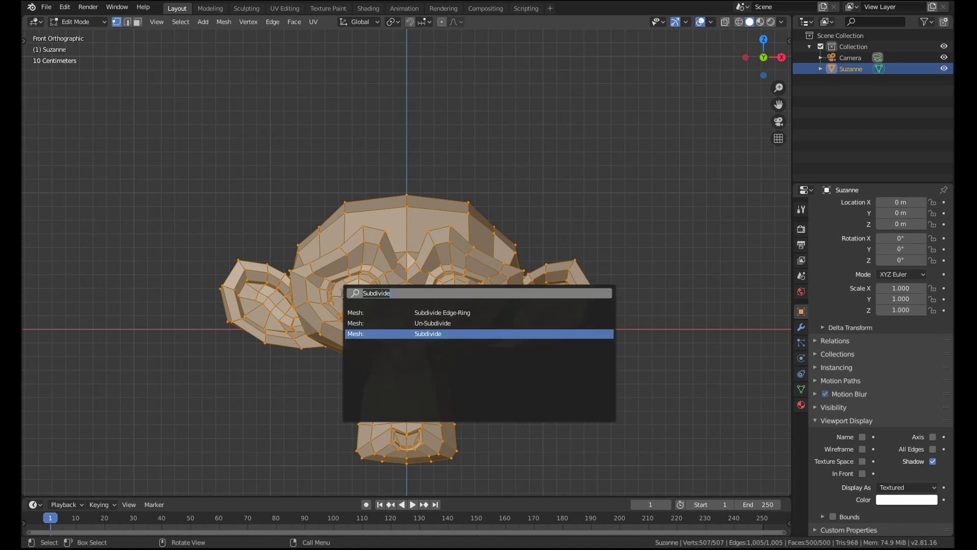
{"action": "type", "text": "bisect"}
{"action": "key", "text": "Return"}
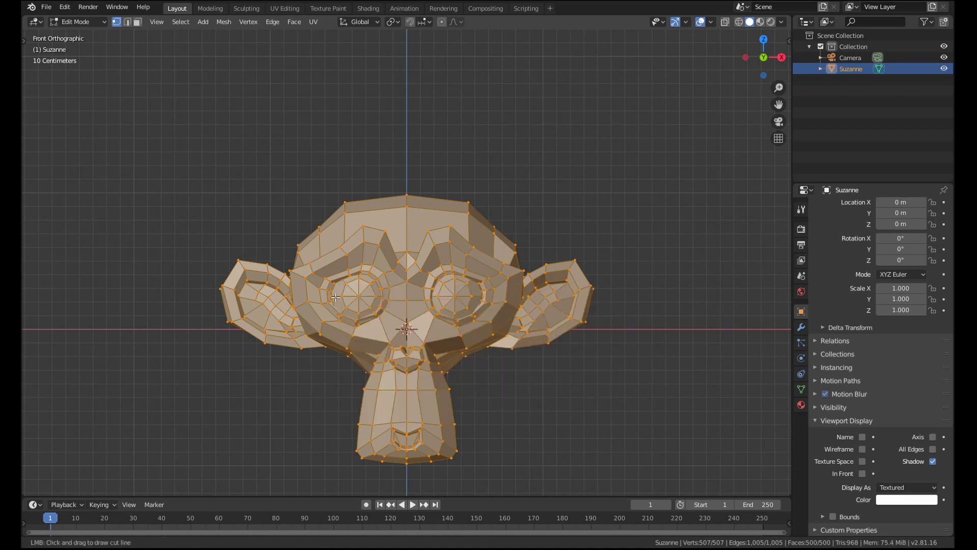
{"action": "left_click_drag", "start_coordinate": [267, 436], "coordinate": [610, 96]}
{"action": "middle_click_drag", "start_coordinate": [130, 234], "coordinate": [554, 221]}
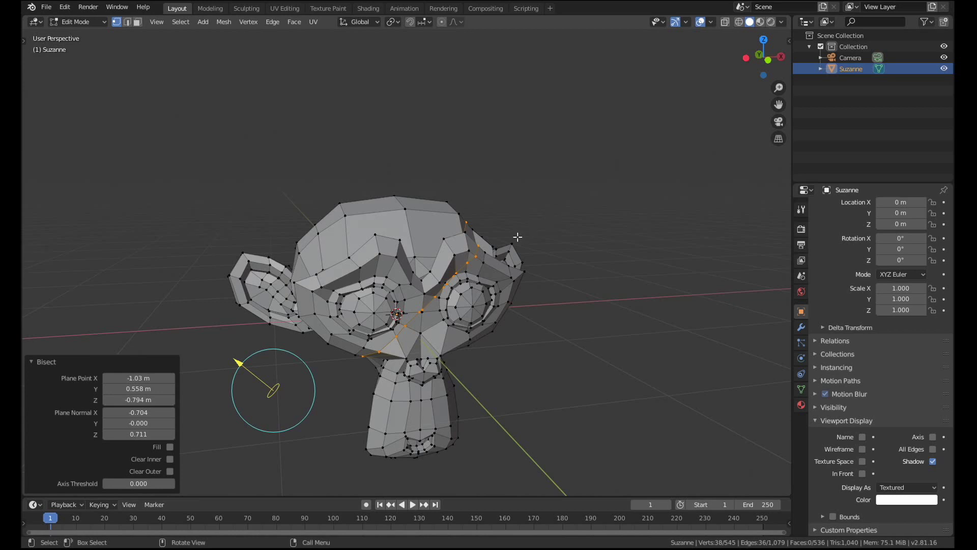